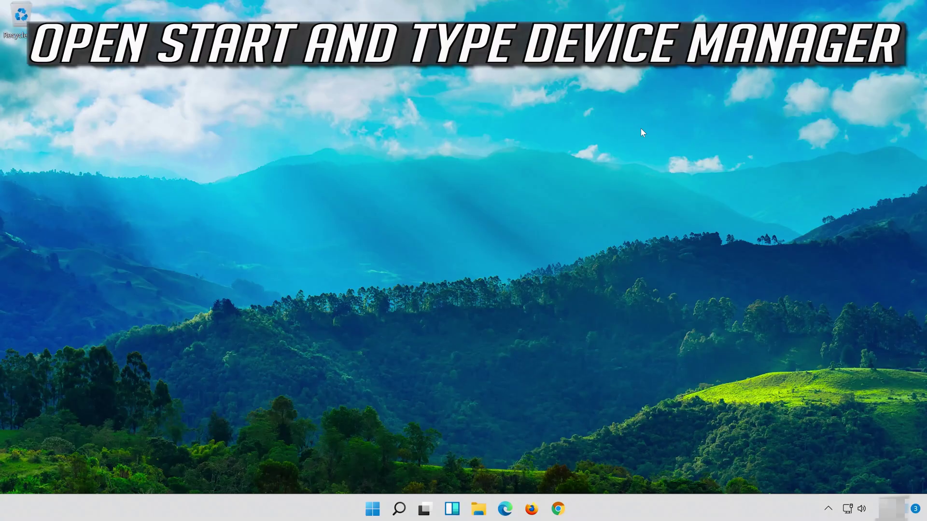
- Search Windows from the taskbar for 'device manager'
click(399, 509)
text(dei)
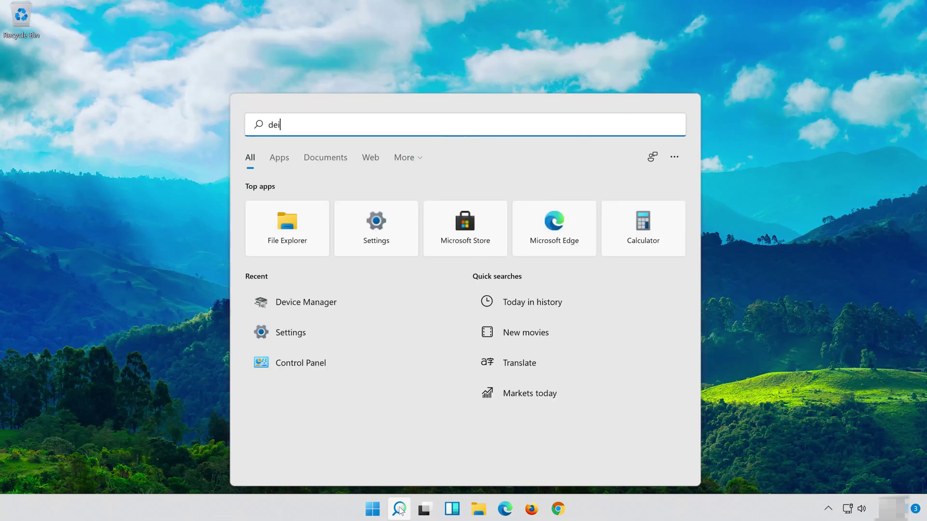
text(vice )
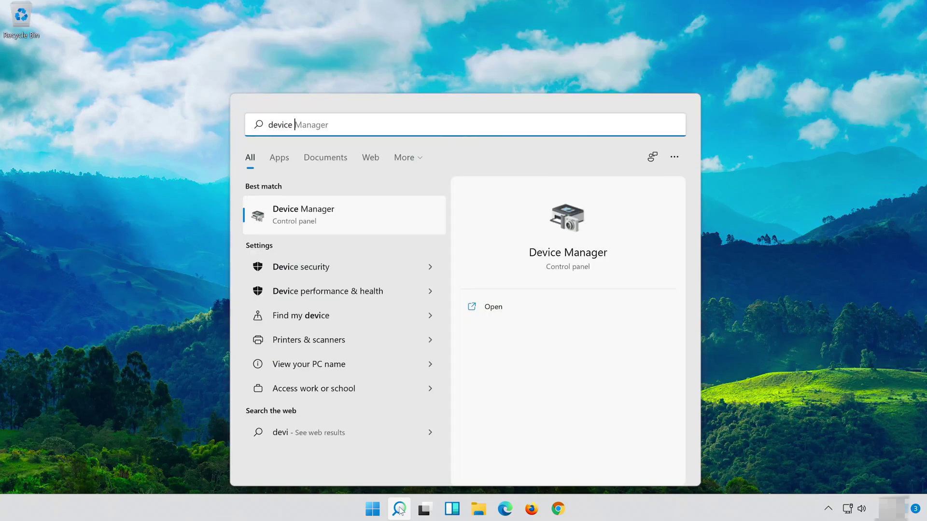
text(manager)
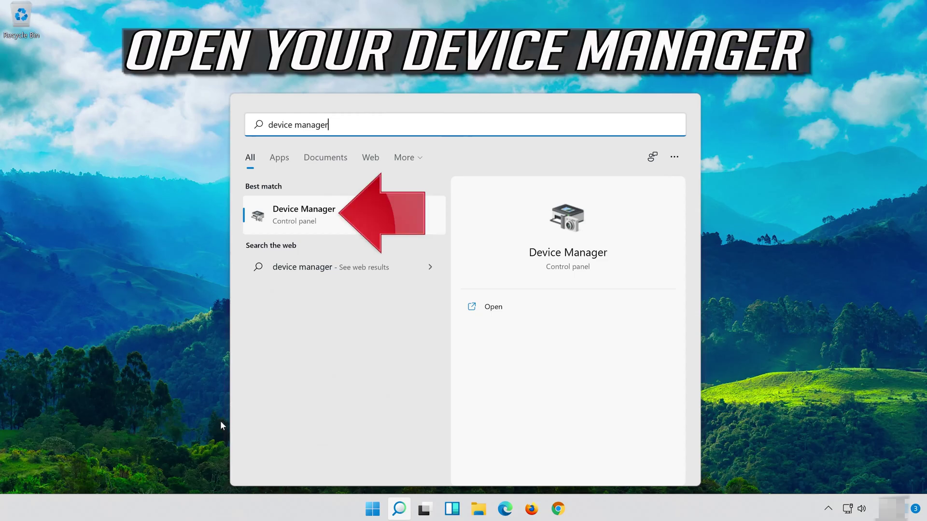
- Launch Device Manager and start a driver update for the Intel 82574L adapter
click(327, 214)
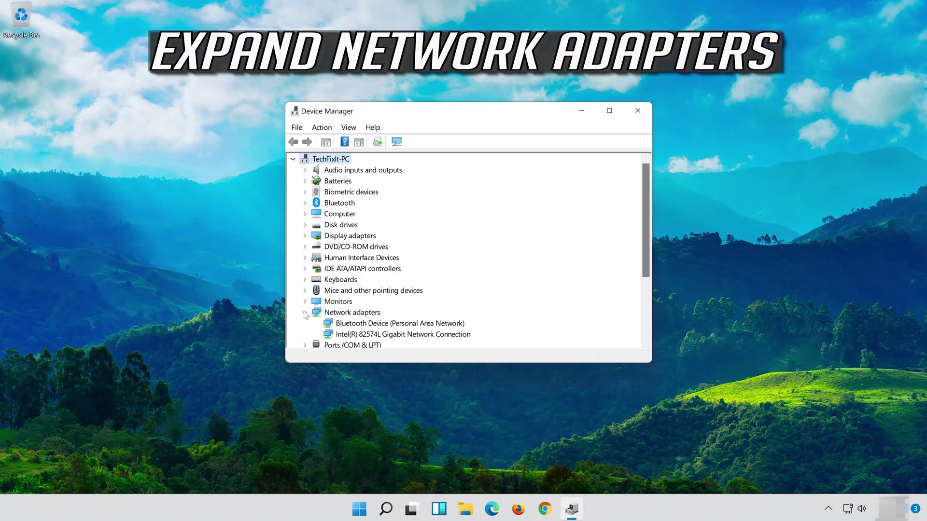
click(355, 334)
right_click(409, 335)
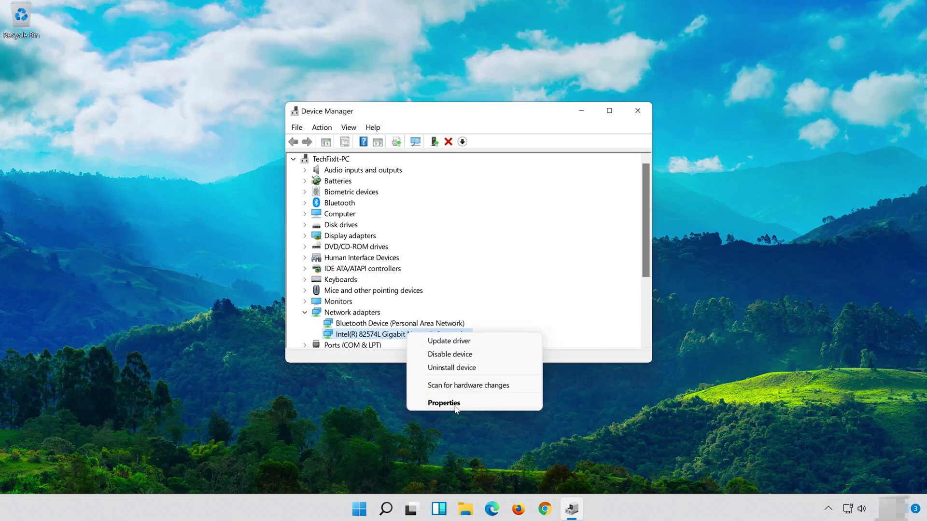
click(455, 406)
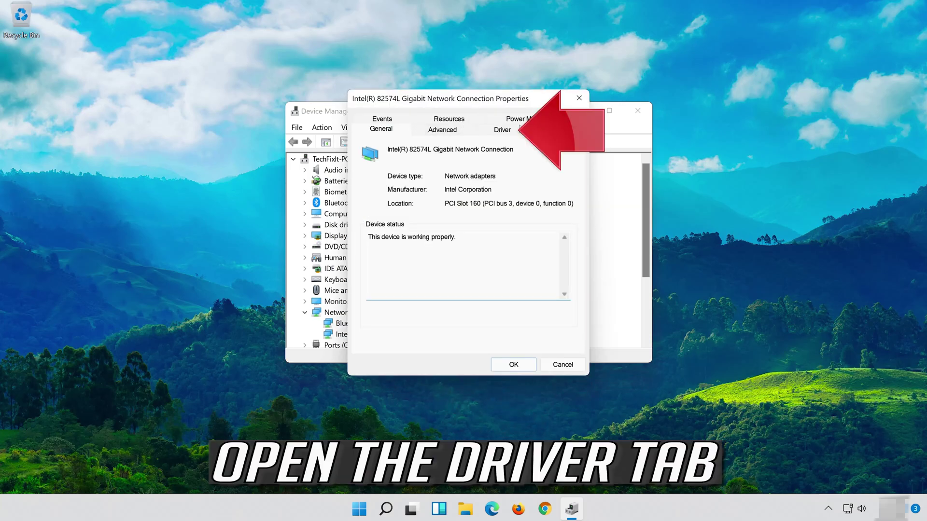
click(497, 130)
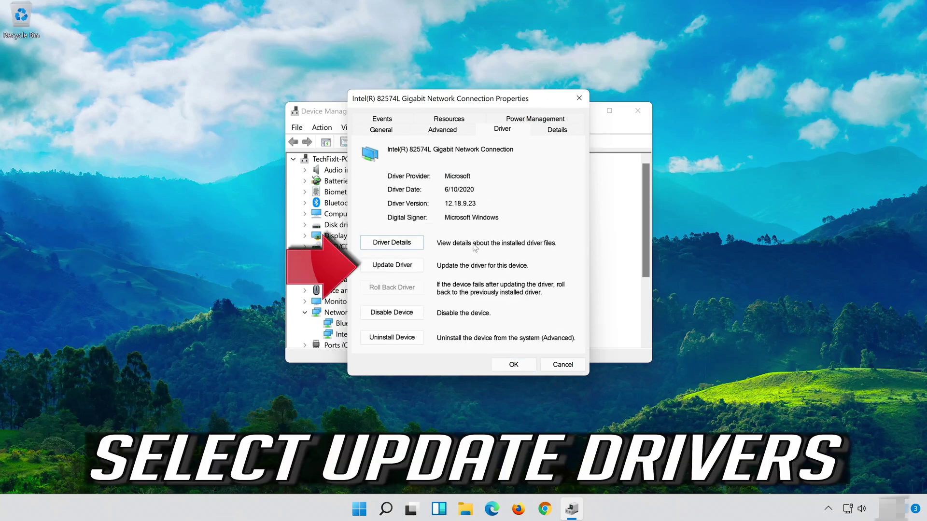
click(403, 270)
click(390, 271)
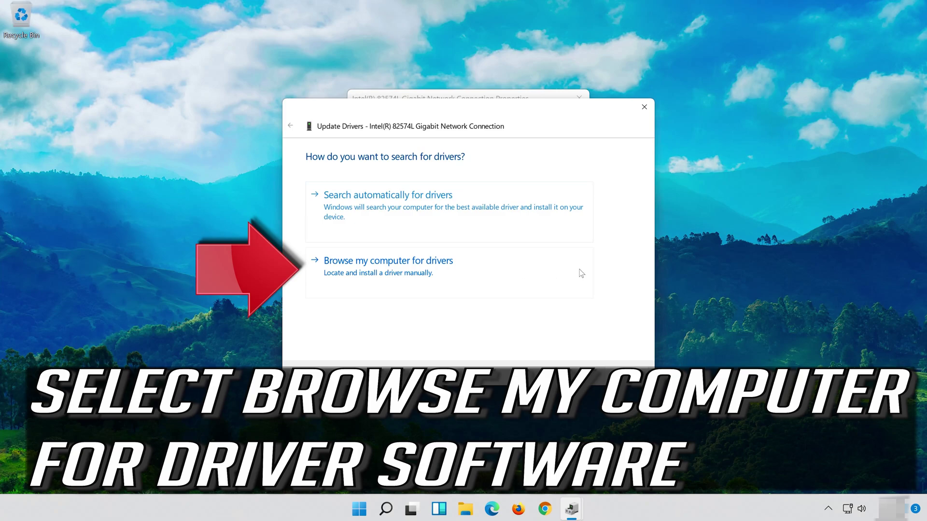
- Reinstall the Intel 82574L Gigabit driver from the compatible-driver list, then close the wizard
click(414, 281)
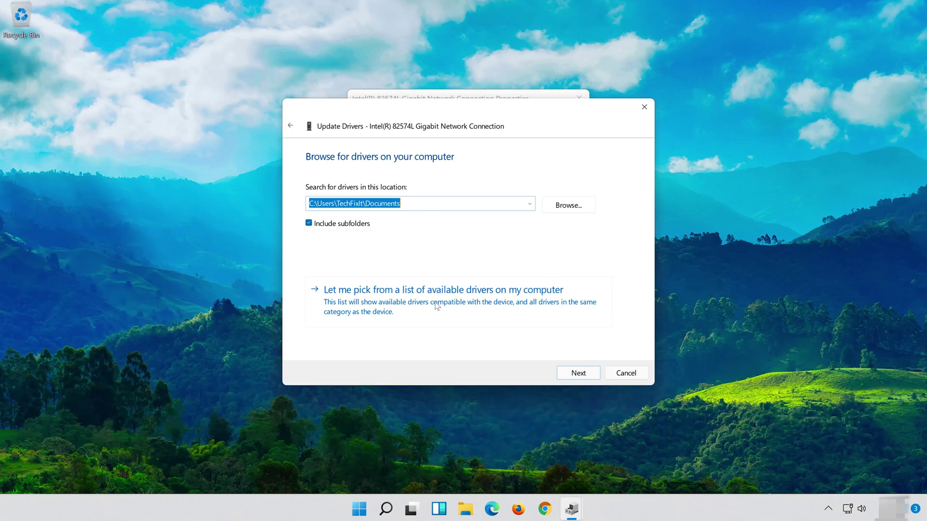
click(436, 304)
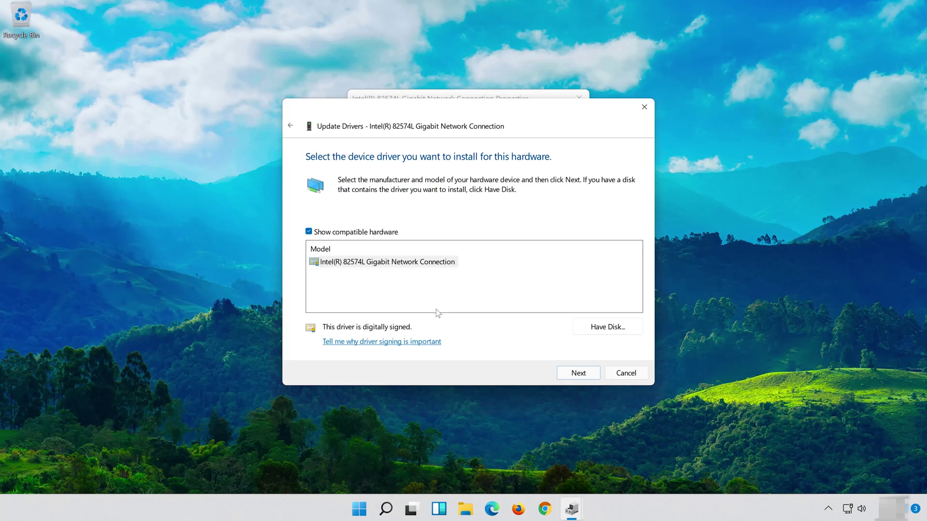
click(373, 263)
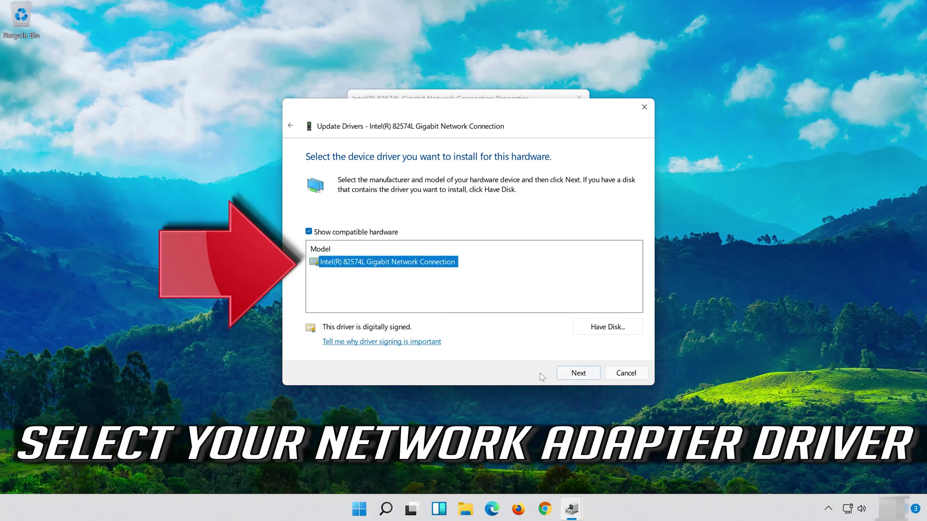
click(579, 373)
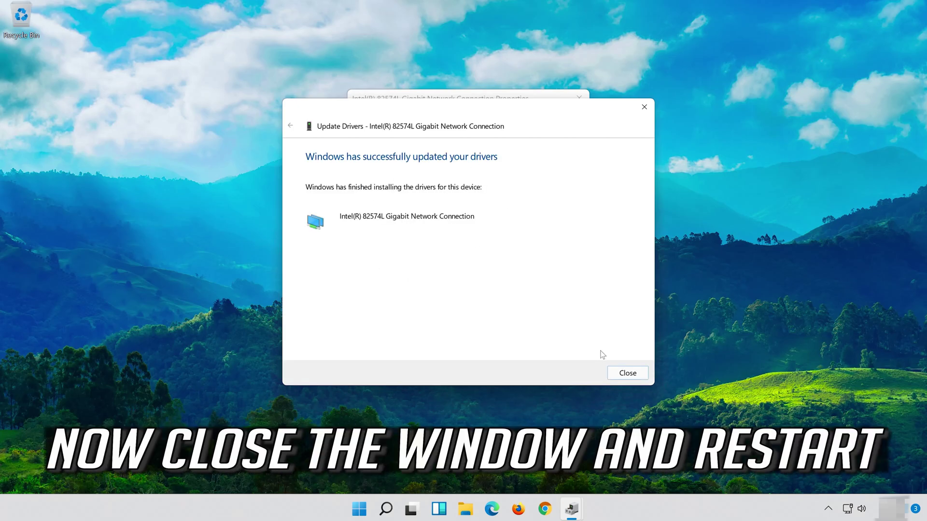
click(629, 371)
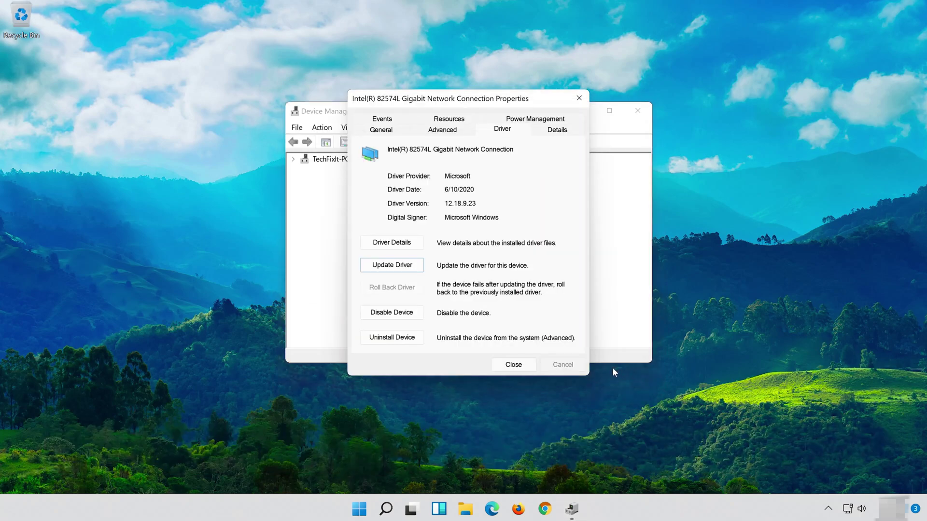
- Close the adapter properties and Device Manager, then restart the PC from Start
click(513, 366)
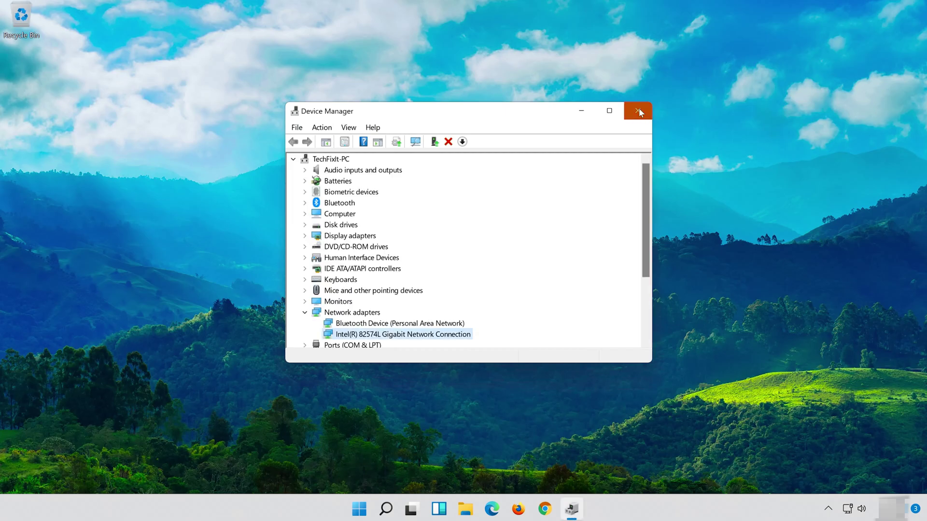
click(638, 109)
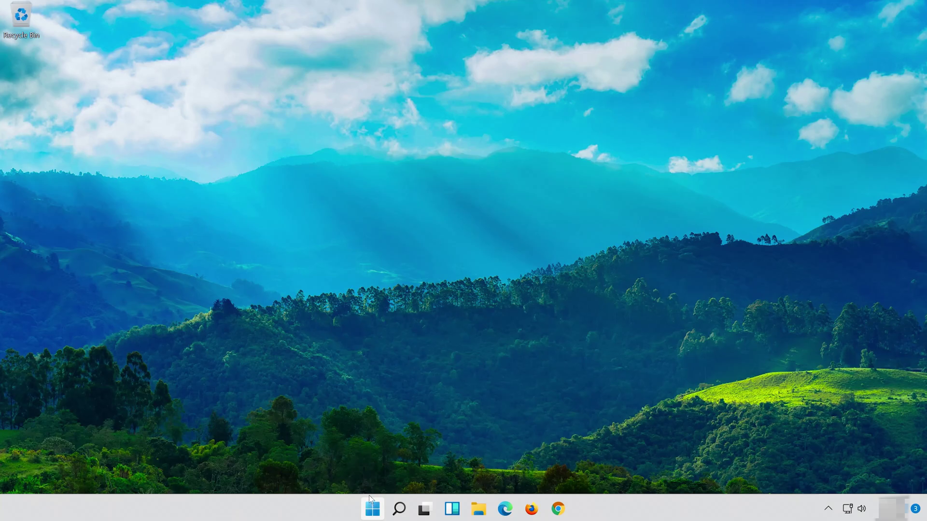
click(372, 506)
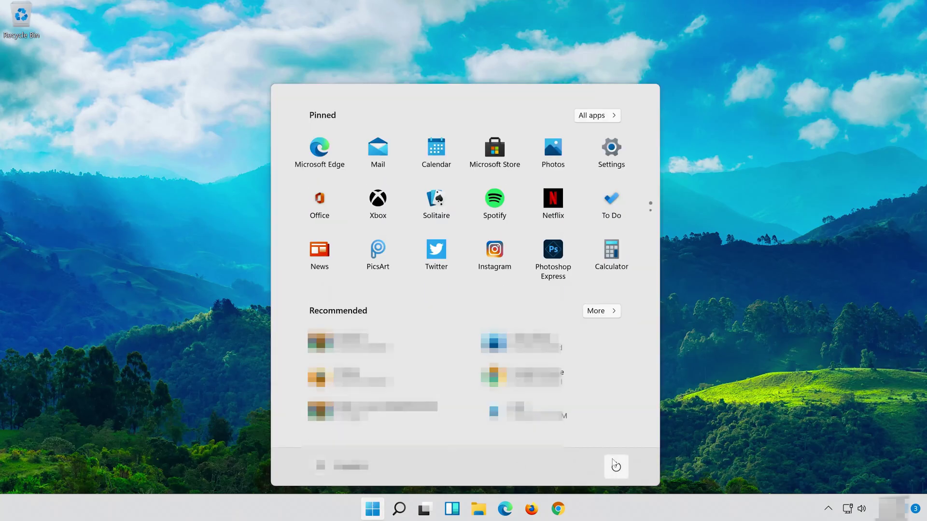
click(615, 466)
click(615, 441)
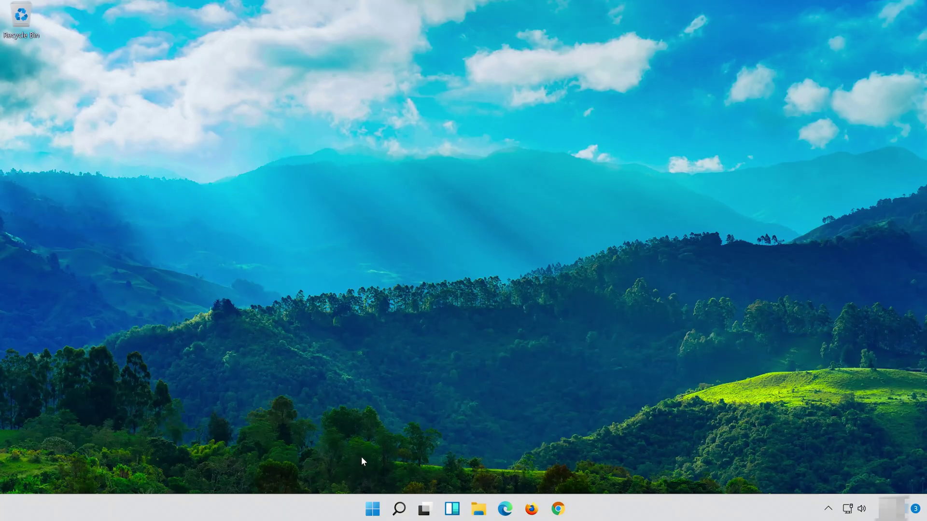
- Search for 'settings' and launch the Settings app
click(407, 512)
text(se)
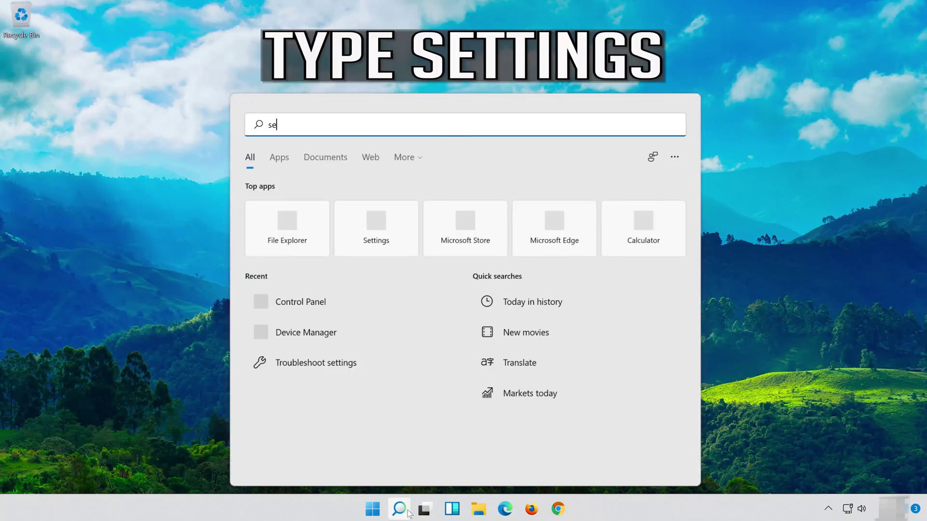
text(ttings)
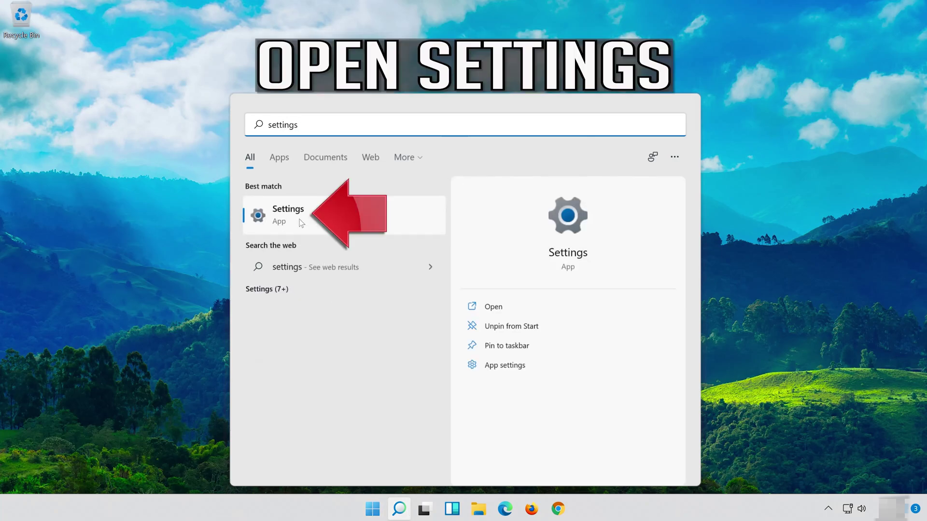
click(331, 222)
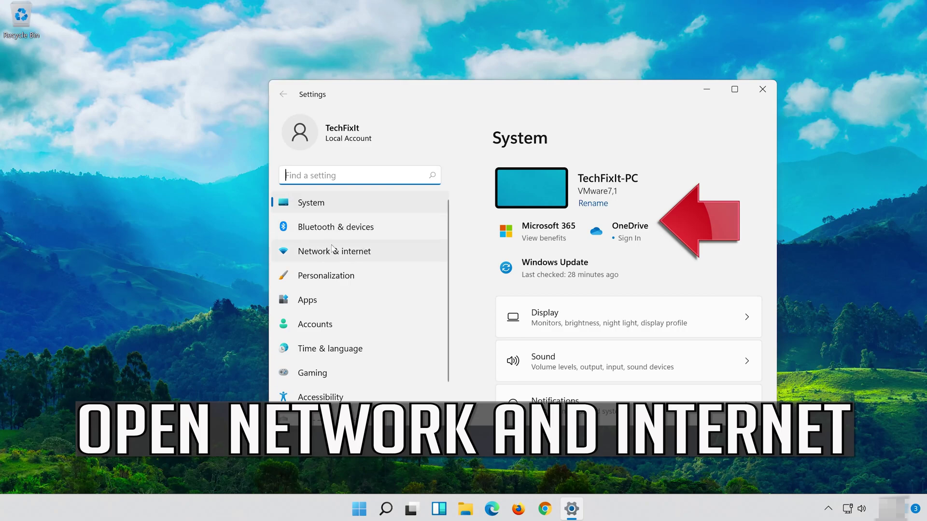
- Go to Network & internet > Advanced network settings and scroll down to Network reset
click(358, 253)
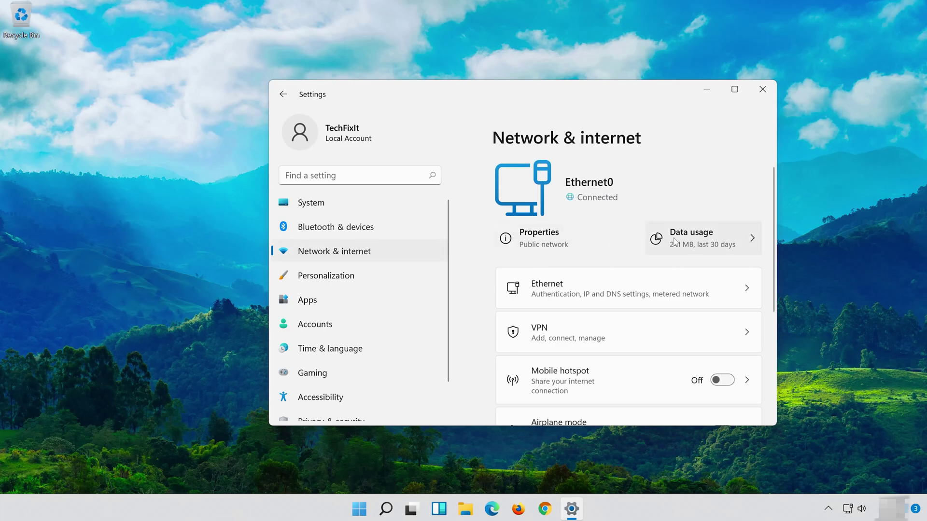
scroll(670, 241, down, 2)
scroll(666, 243, down, 2)
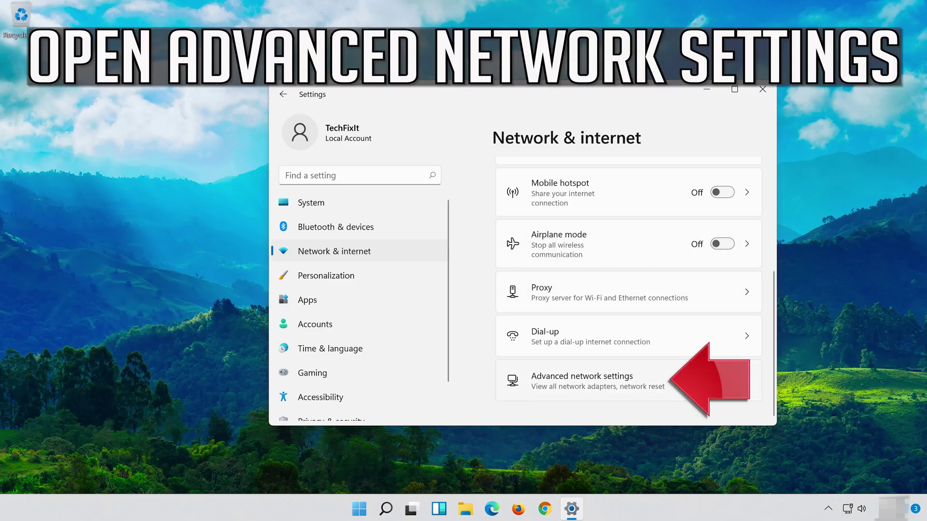
click(569, 386)
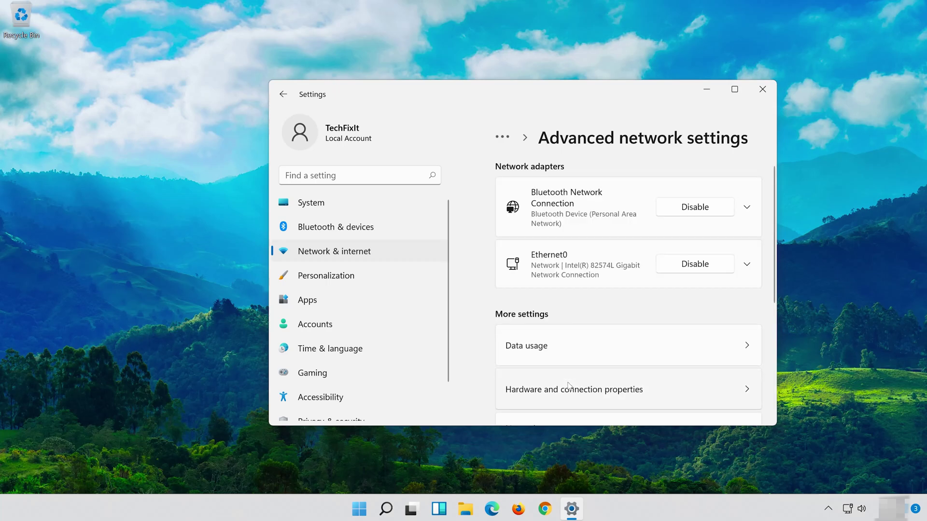
scroll(569, 386, down, 2)
scroll(572, 367, down, 3)
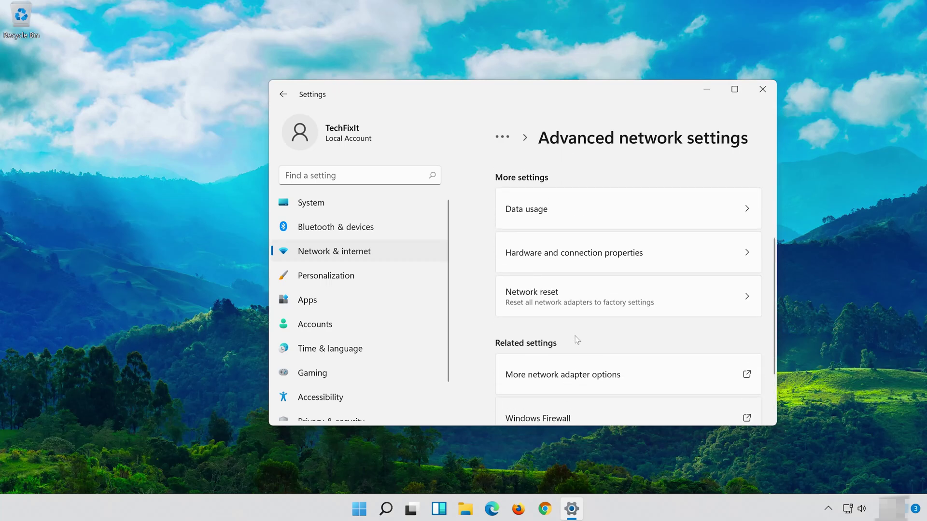
- Run and confirm Network reset, dismiss the sign-out notice, and close Settings
click(638, 294)
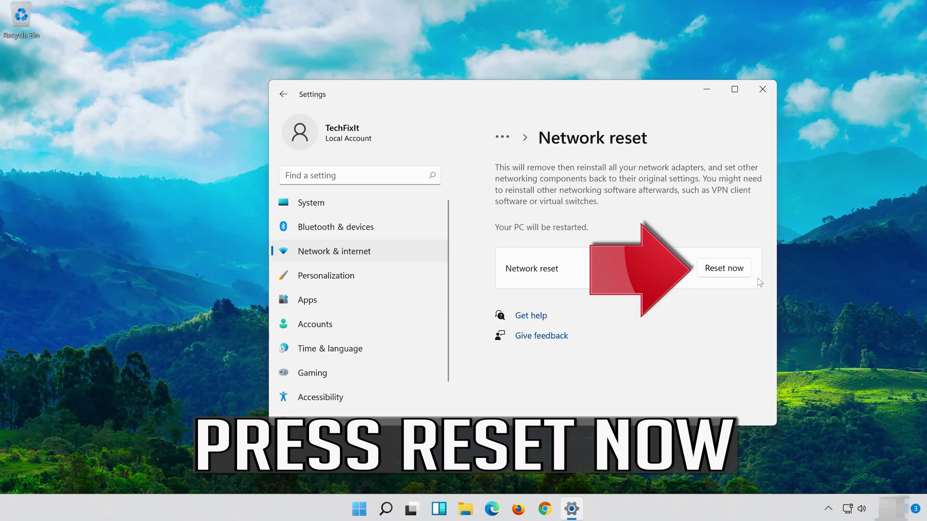
click(728, 266)
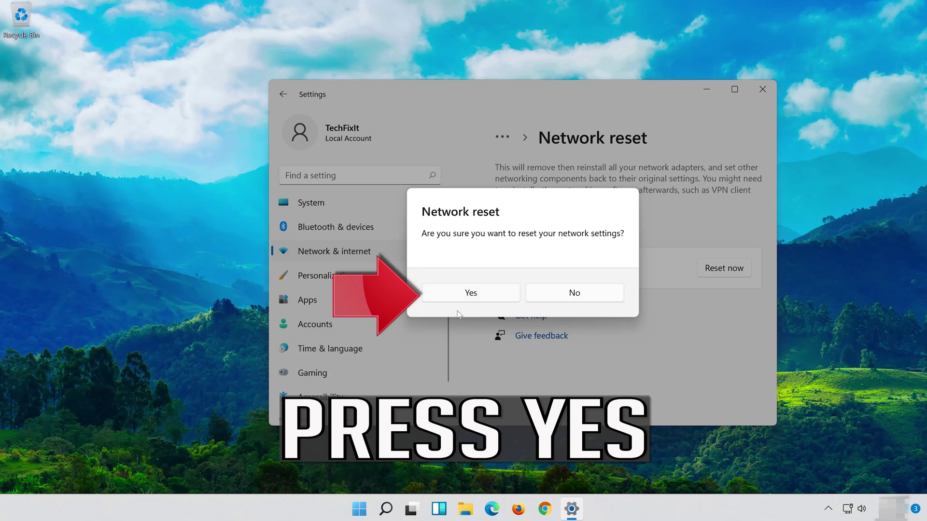
click(480, 296)
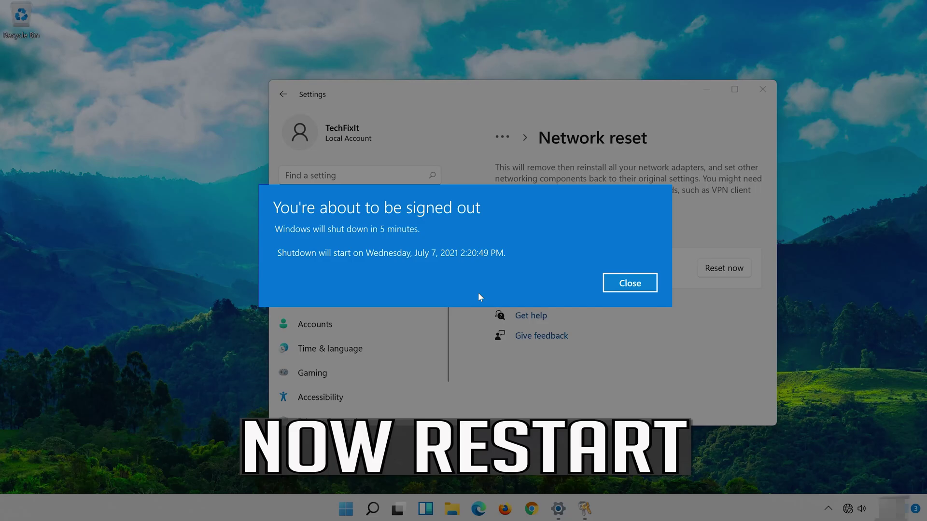
click(629, 289)
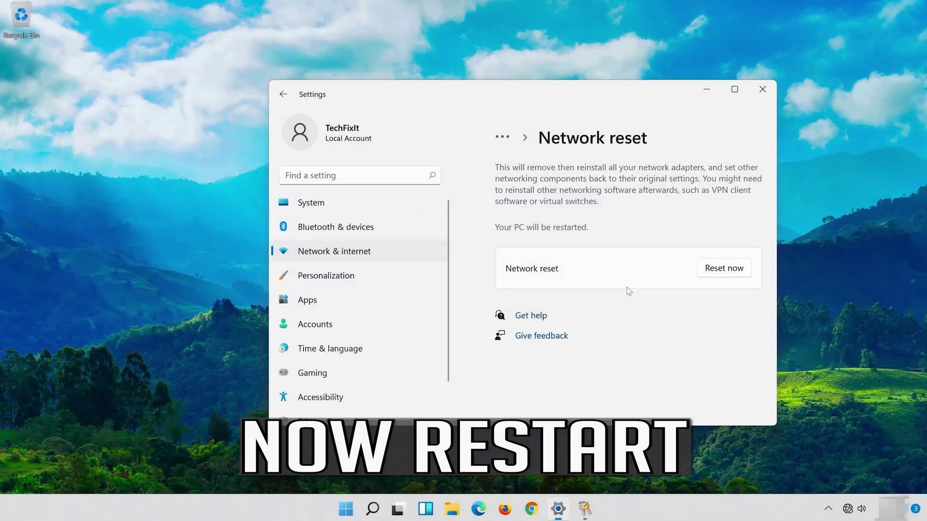
click(762, 88)
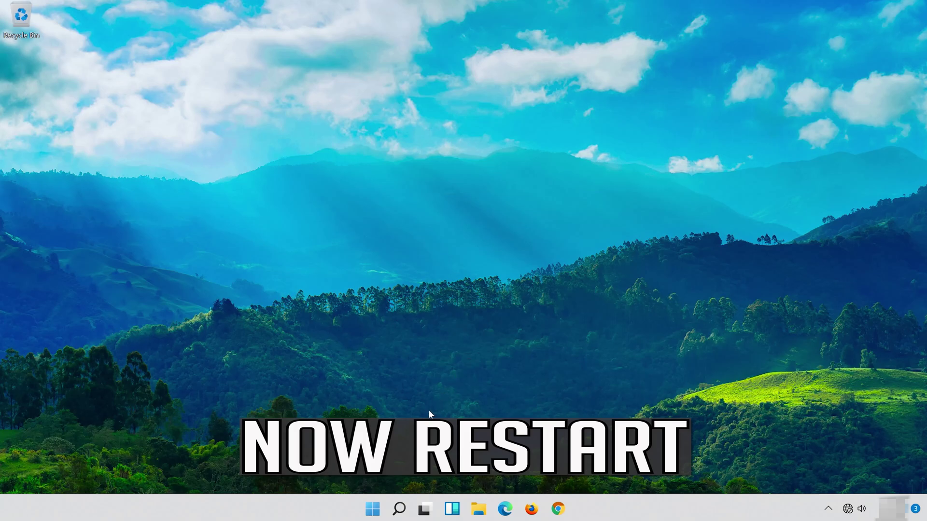
- Restart the computer from the Start menu power options
click(363, 517)
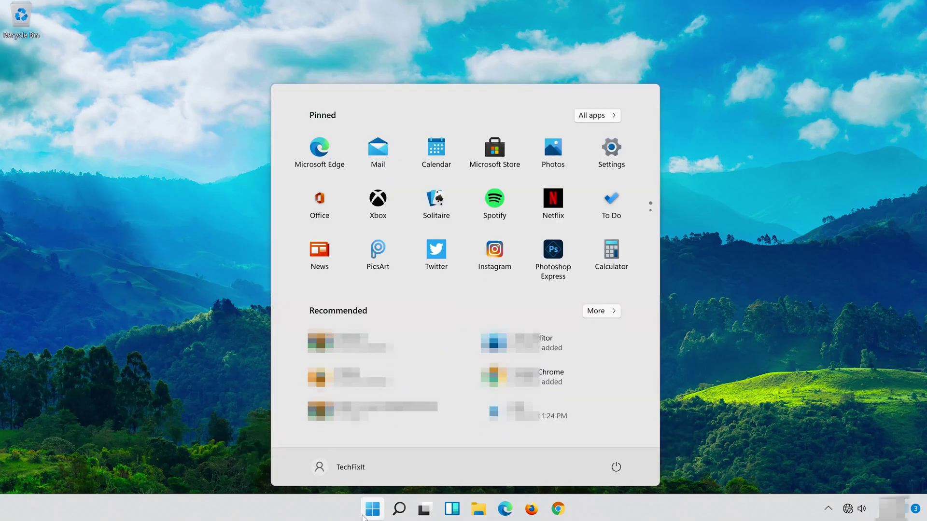
click(616, 467)
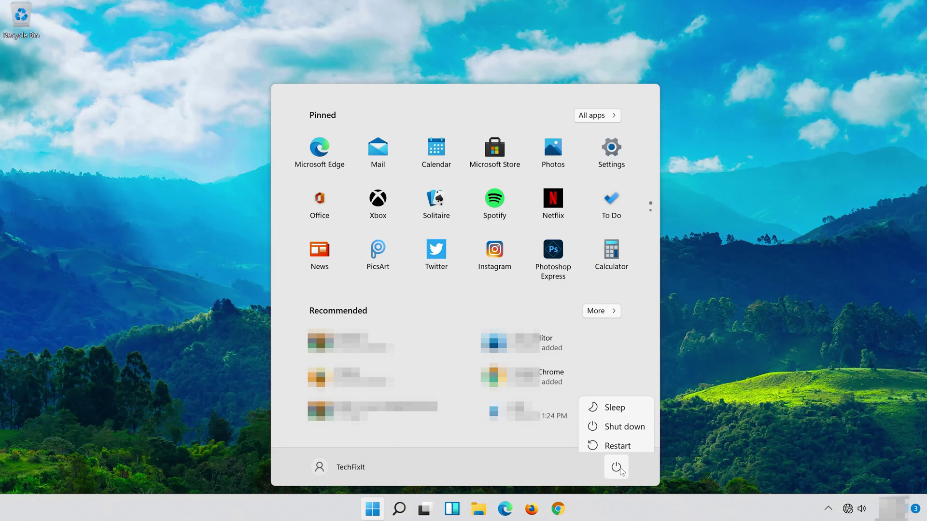
click(623, 440)
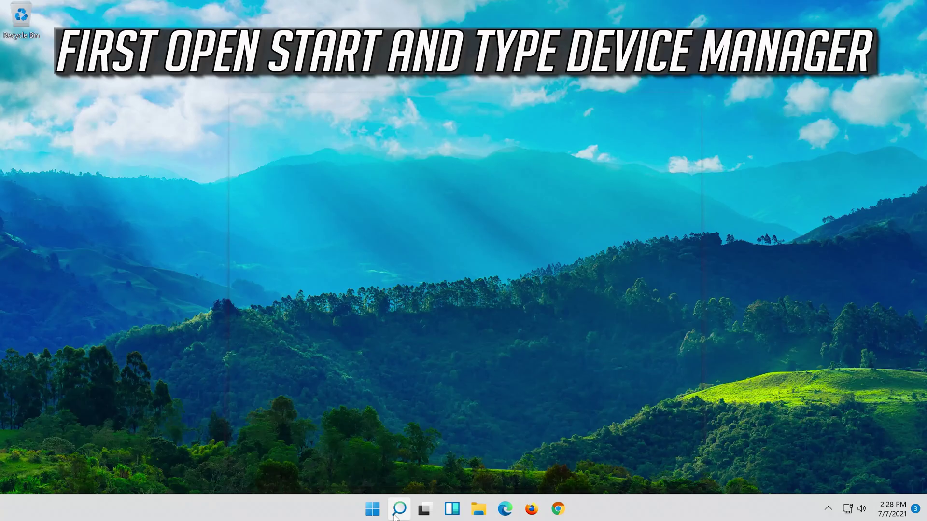
- Reopen Device Manager via search and select the Intel 82574L adapter under Network adapters
click(397, 513)
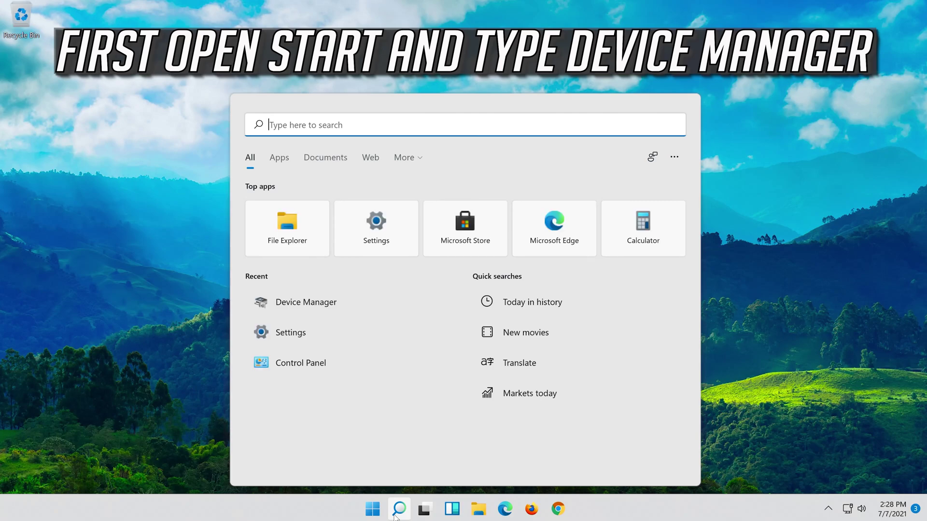
text(device man)
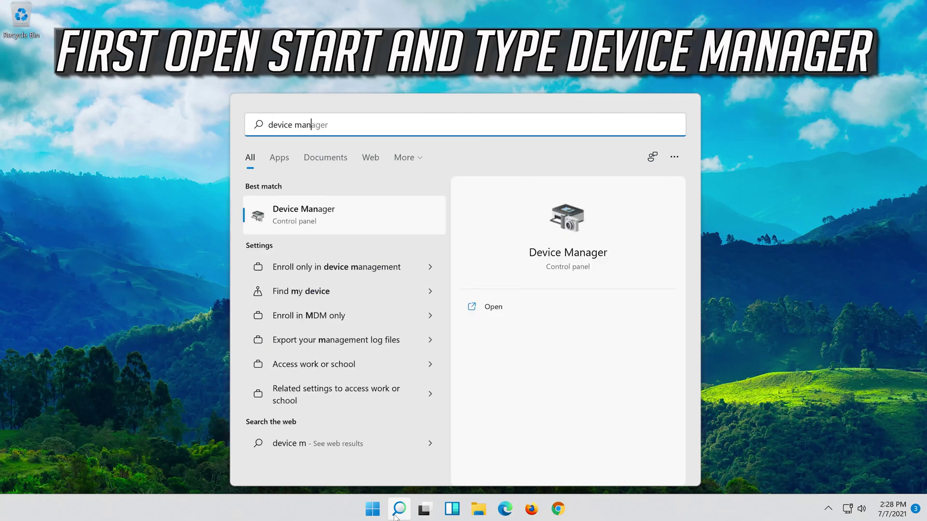
text(ager)
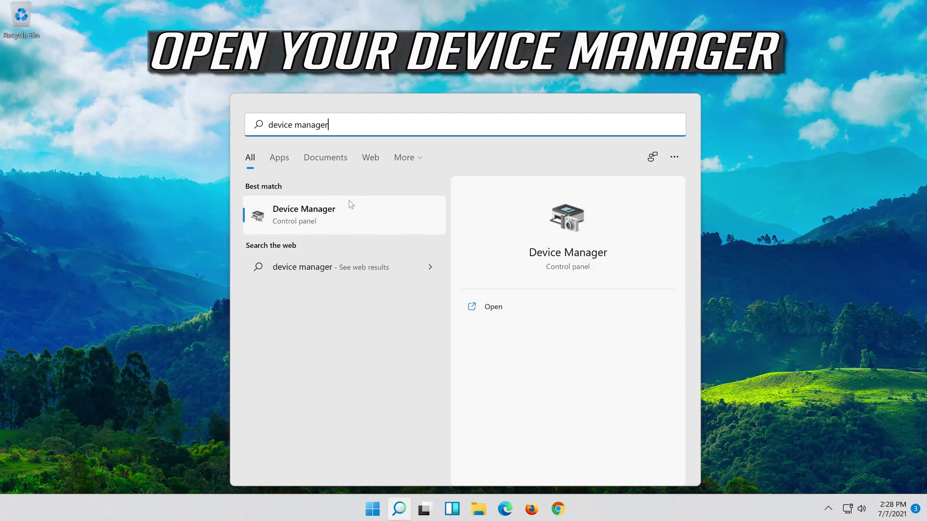
click(327, 219)
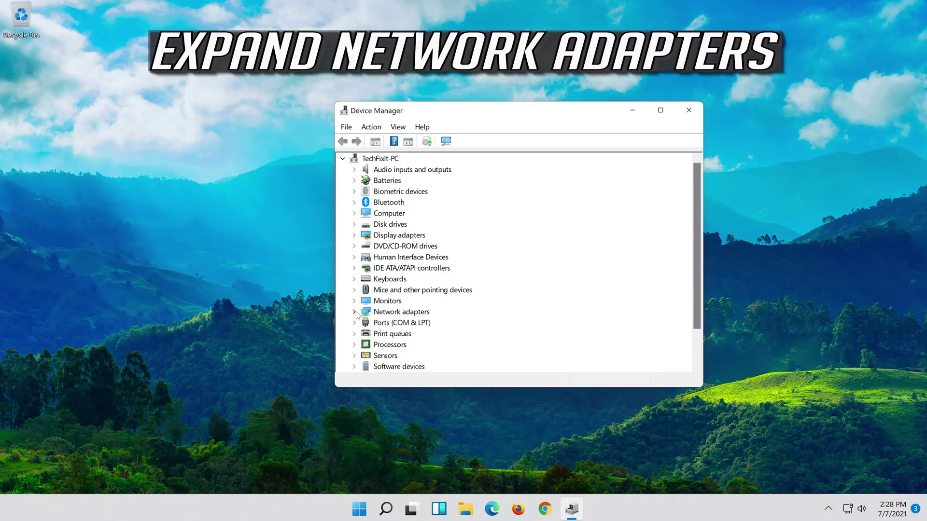
click(354, 312)
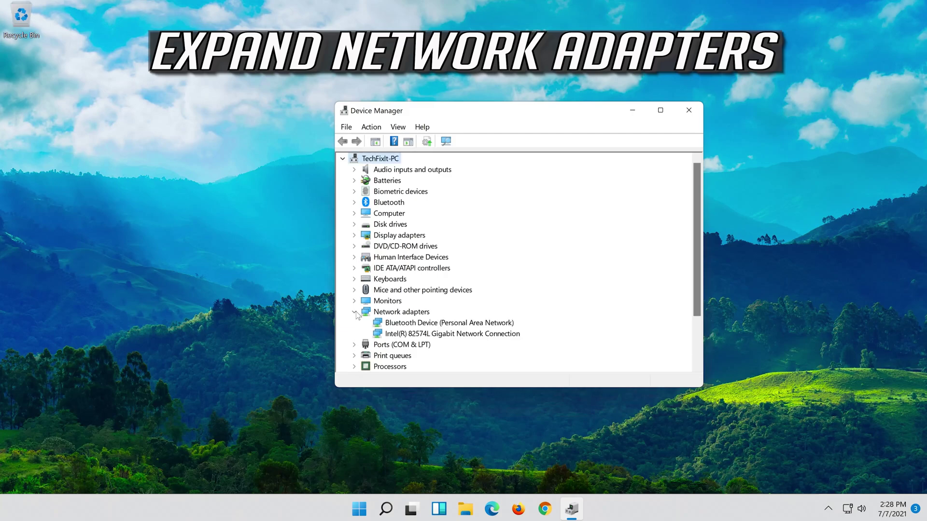
click(405, 334)
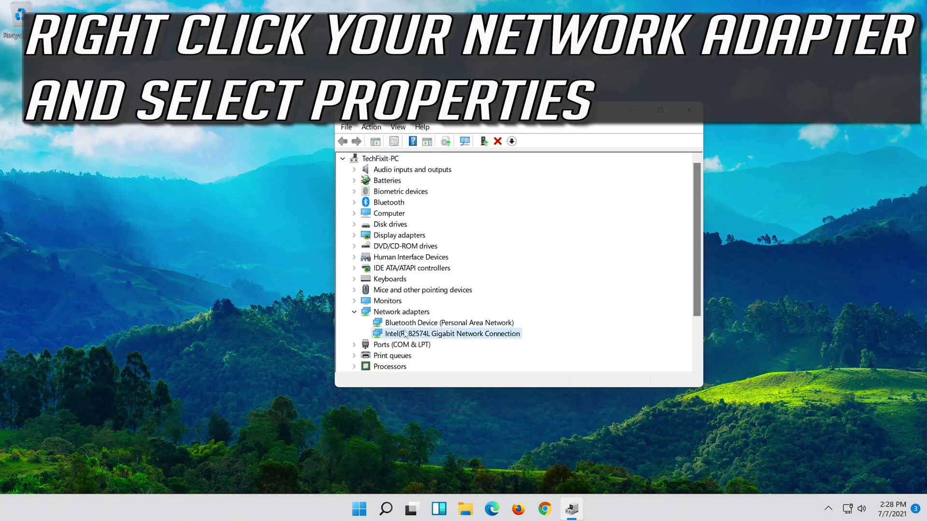
- Uninstall the Intel 82574L adapter from its Properties dialog and confirm the removal
right_click(454, 337)
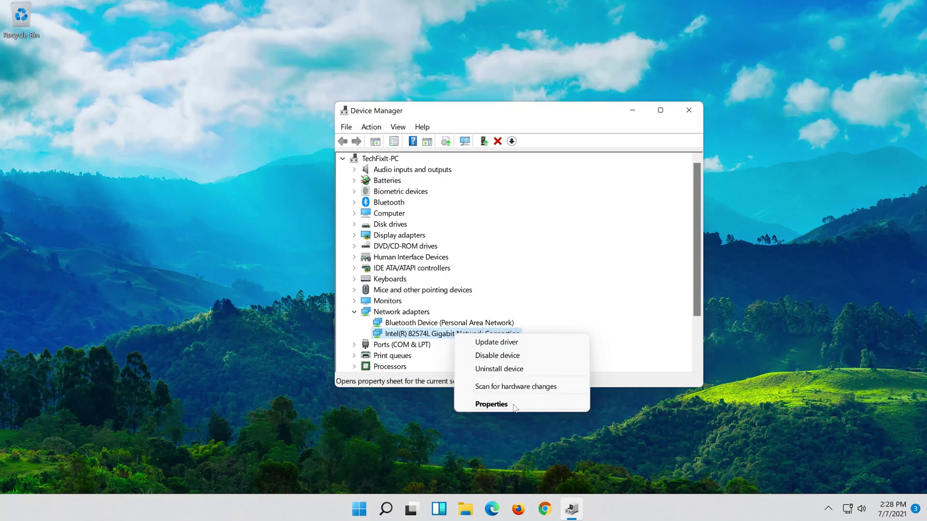
click(512, 405)
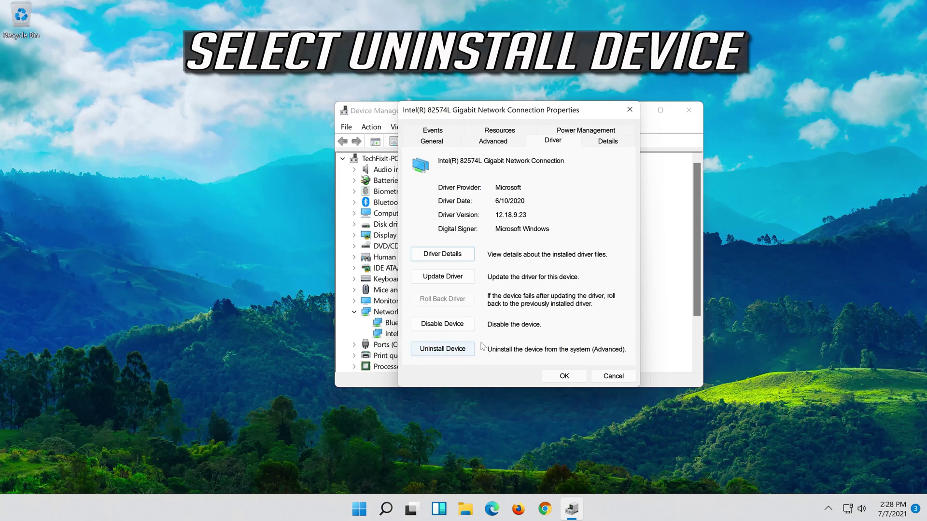
click(448, 351)
click(448, 351)
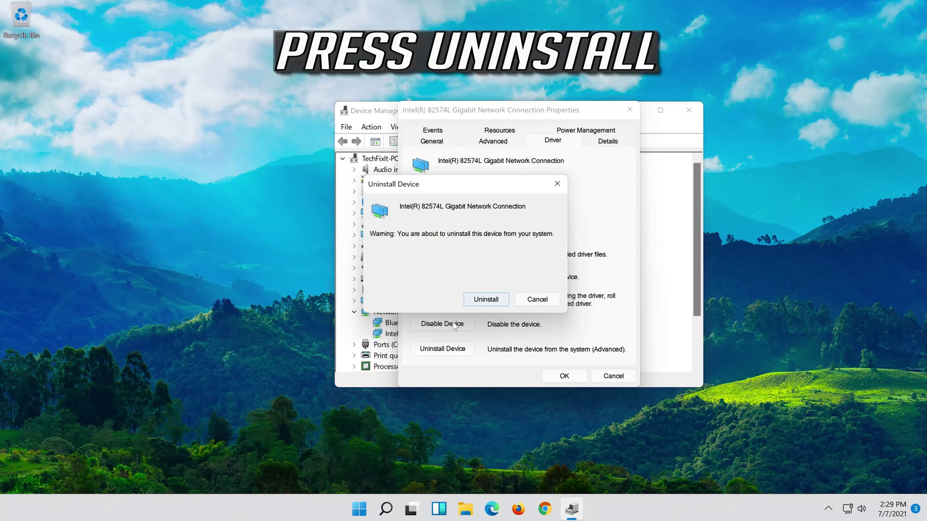
click(493, 302)
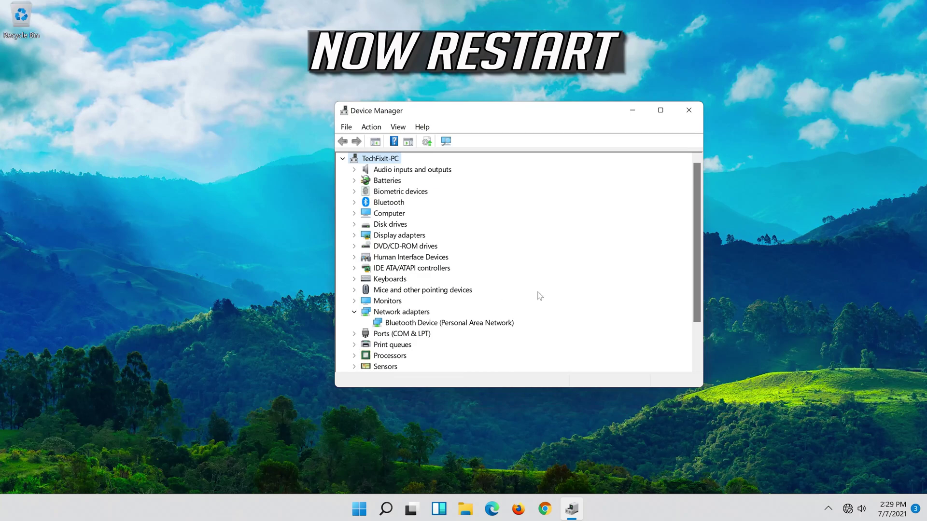
- Close Device Manager and restart Windows from the Start menu
click(695, 111)
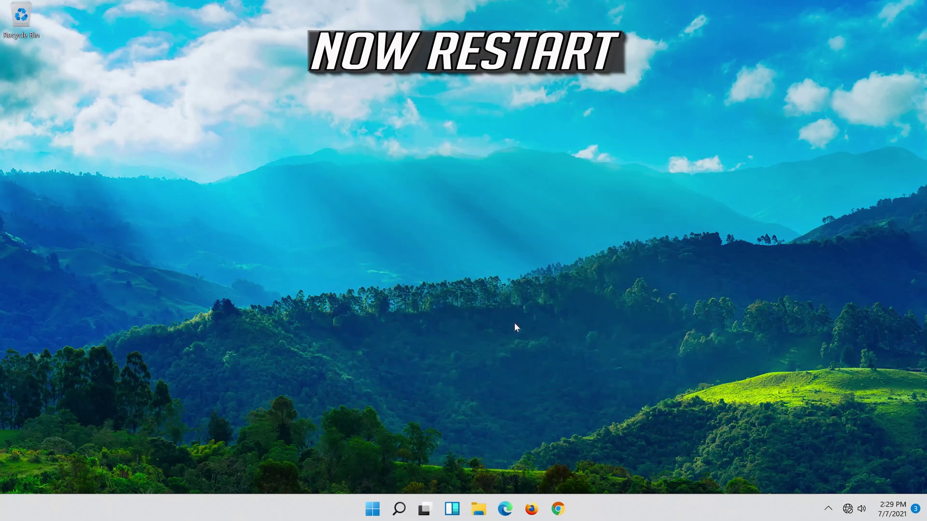
click(378, 505)
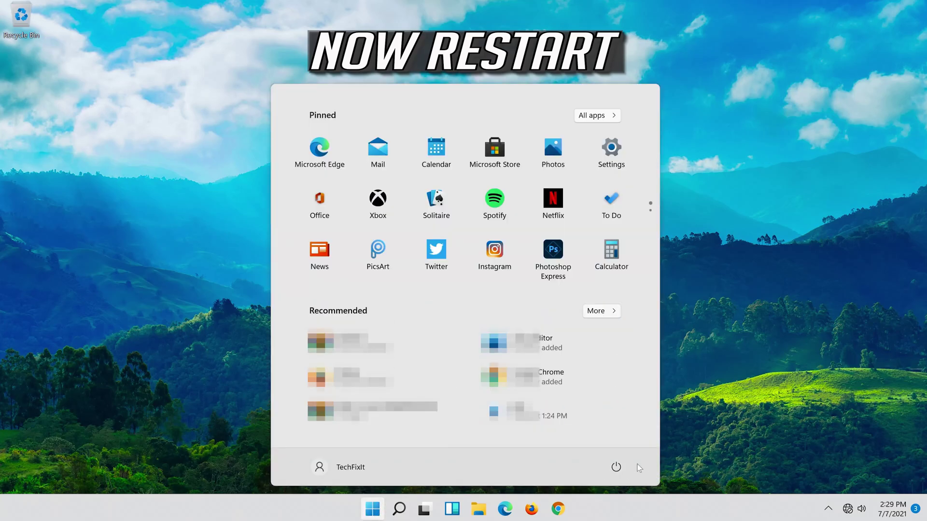
click(623, 469)
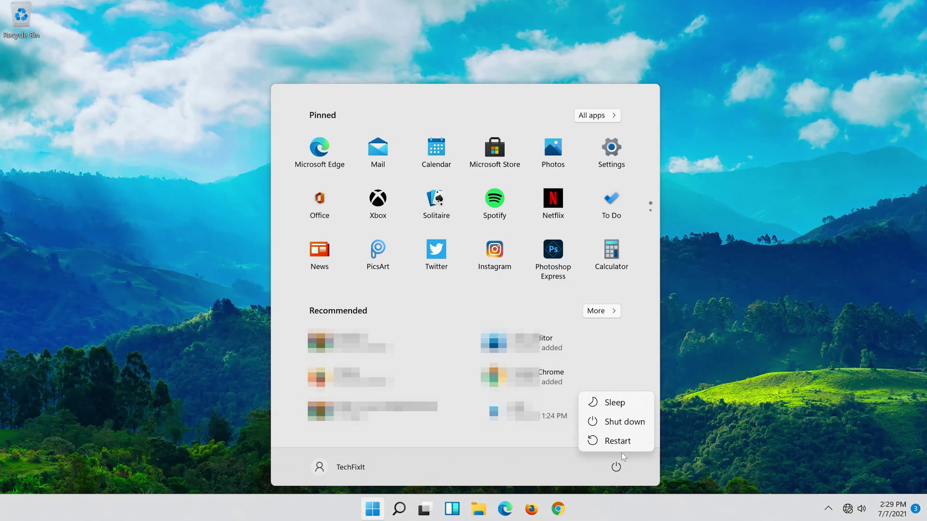
click(622, 443)
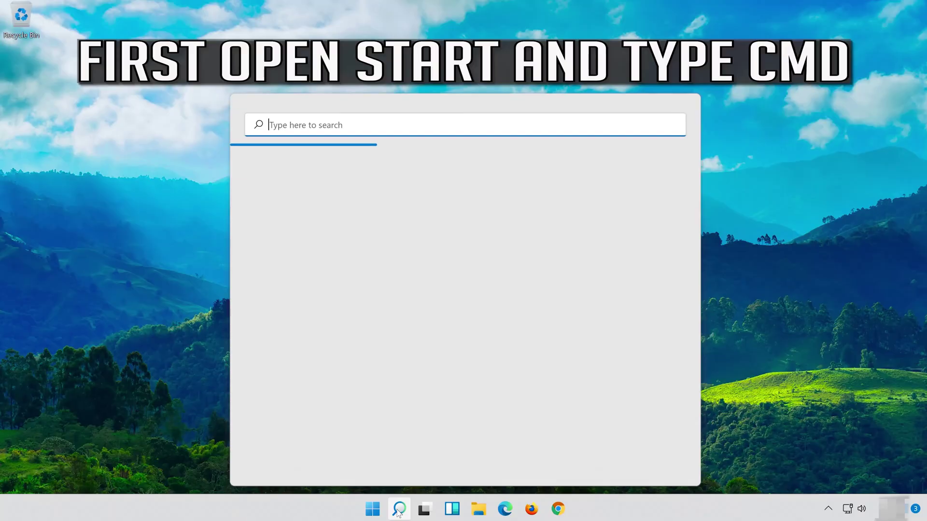
- Launch Command Prompt as administrator from a Start search for 'cmd', approving the UAC prompt
text(c)
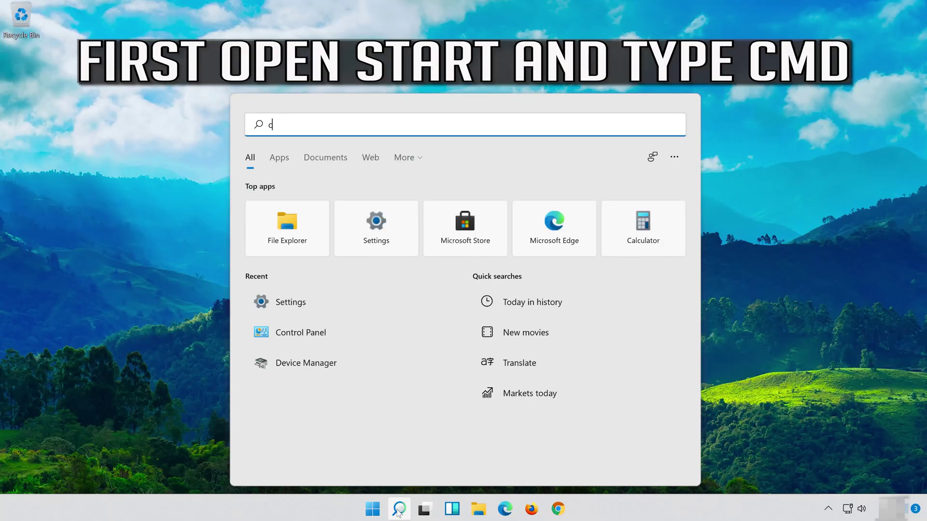
text(md)
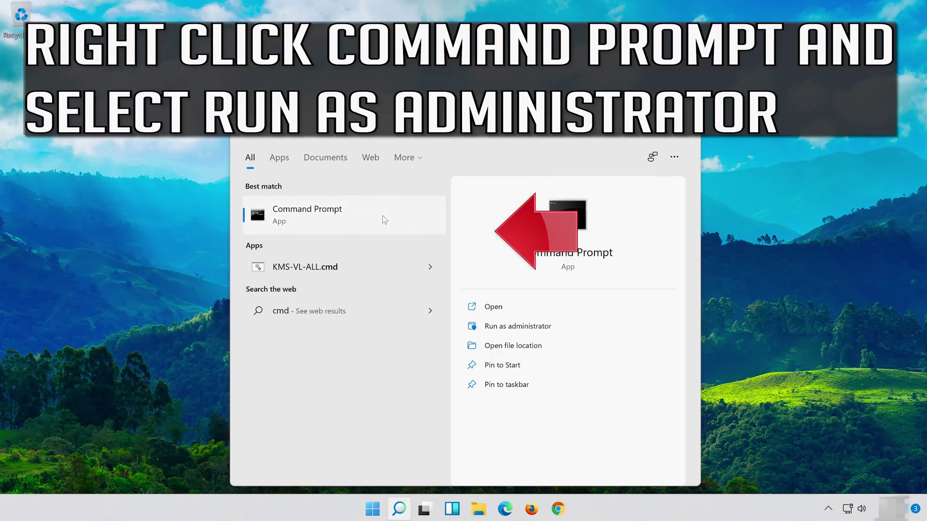
right_click(382, 216)
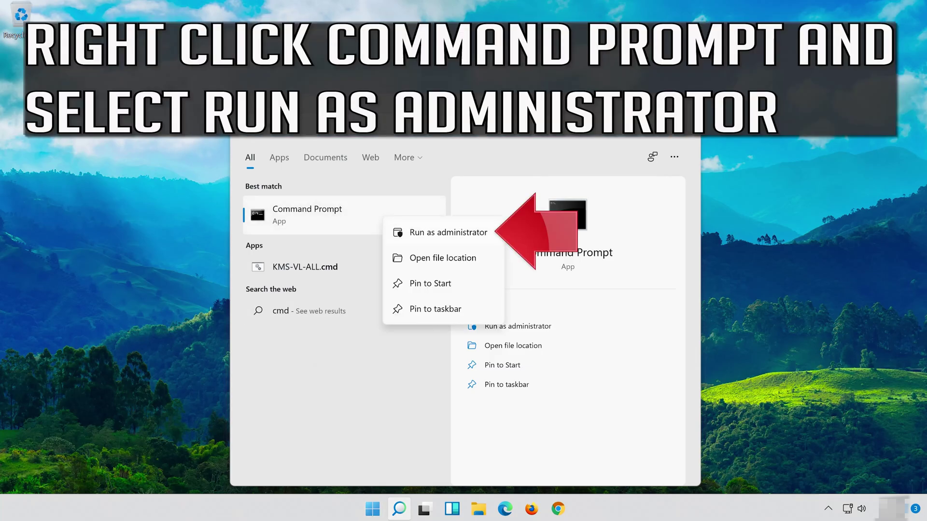
click(459, 232)
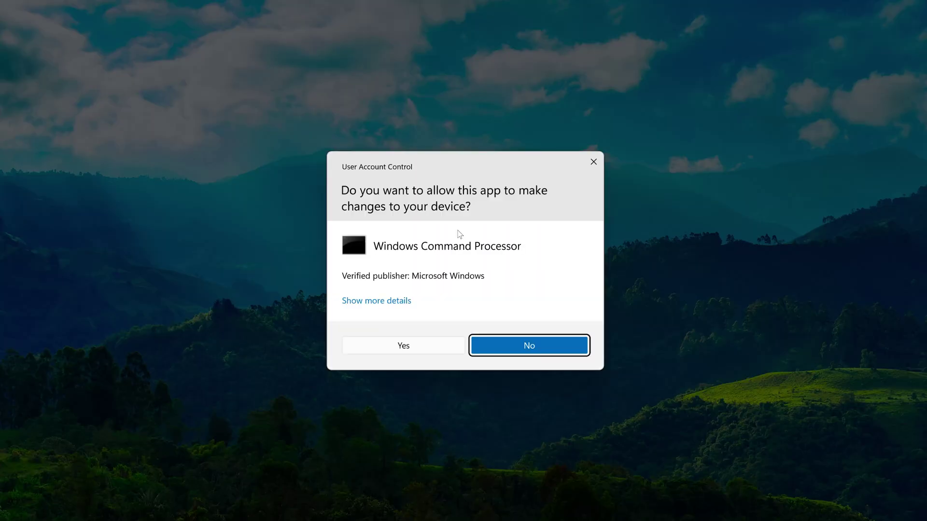
click(413, 345)
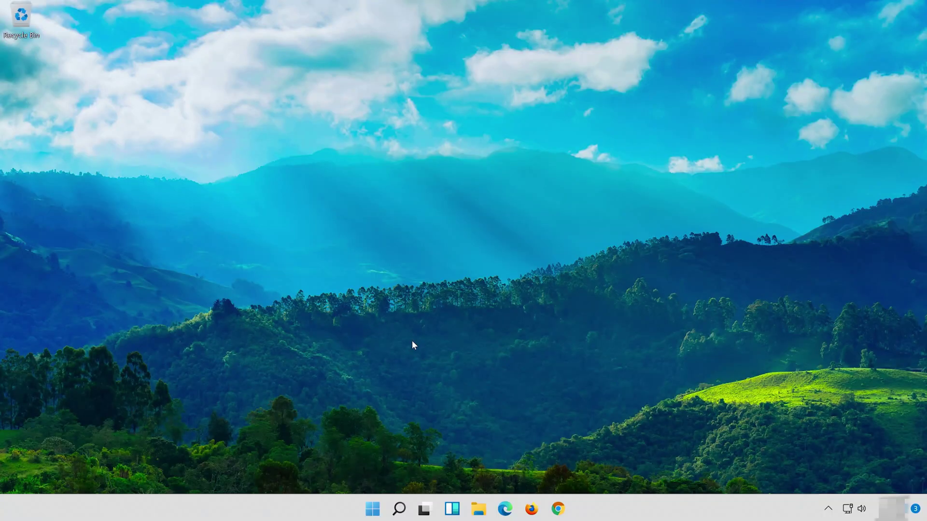
- Run 'netsh int ip reset c:\resetlog.txt' and then 'netsh winsock reset'
text(n)
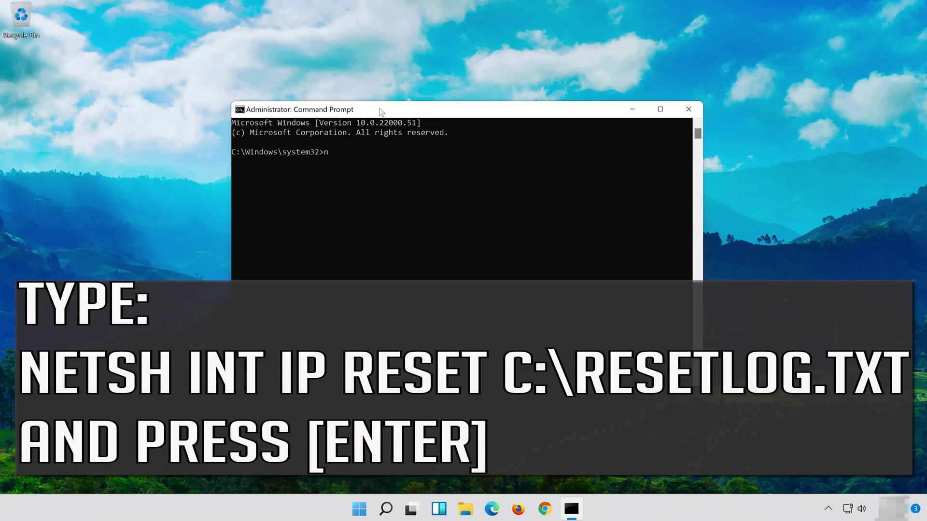
text(et)
text(sh)
text( int )
text(ip)
text( rese)
text(t c:\r)
text(esetlog)
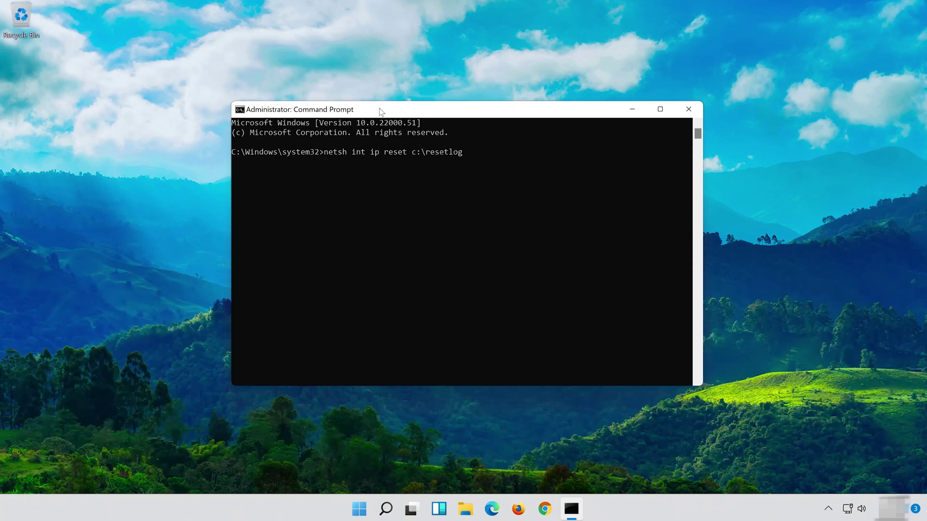
text(.txt)
key(Return)
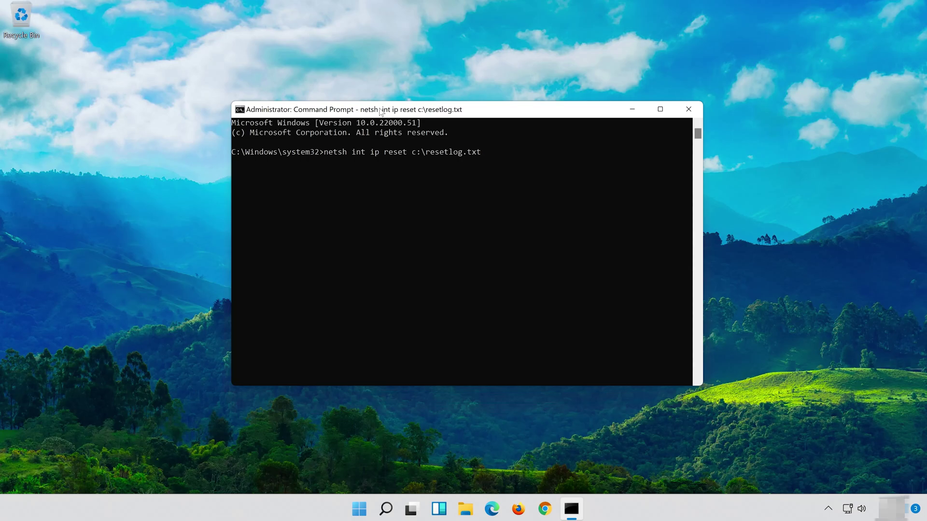
text(nr)
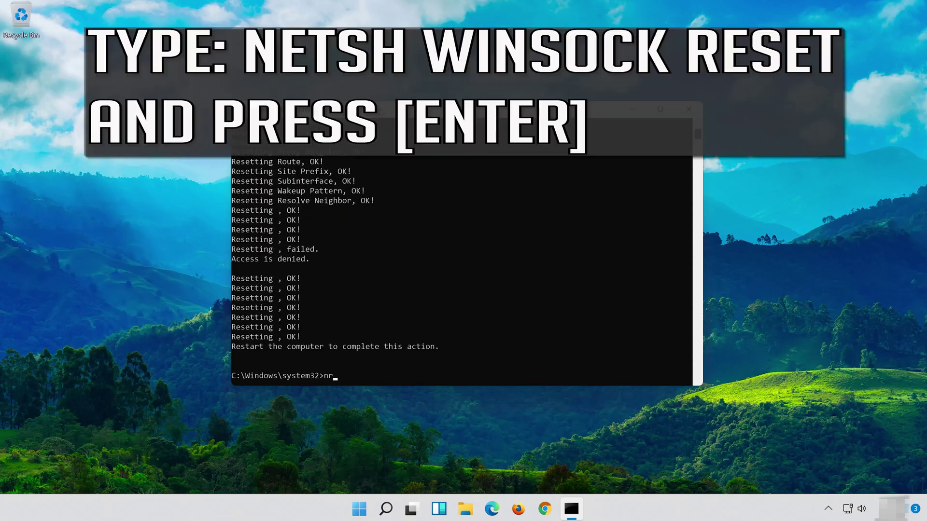
text(ets)
text(wins)
text(ock r)
text(eset)
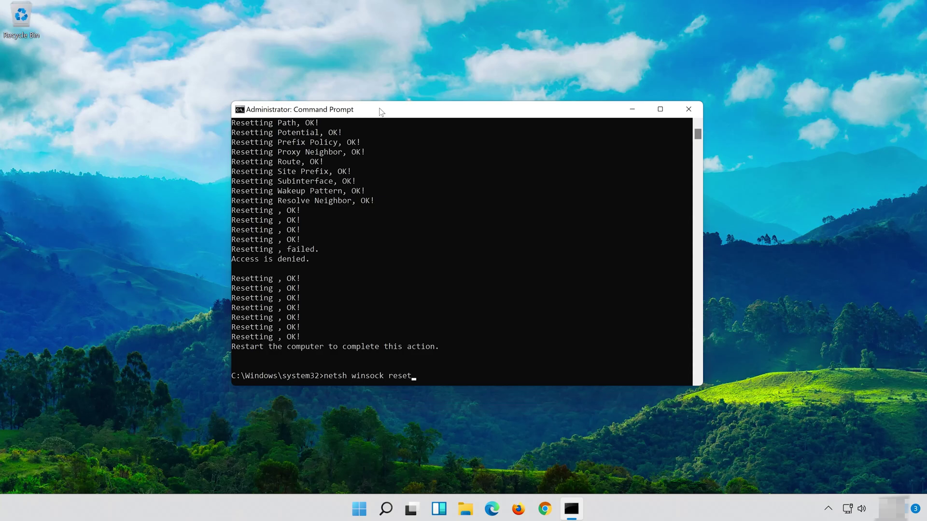
key(Return)
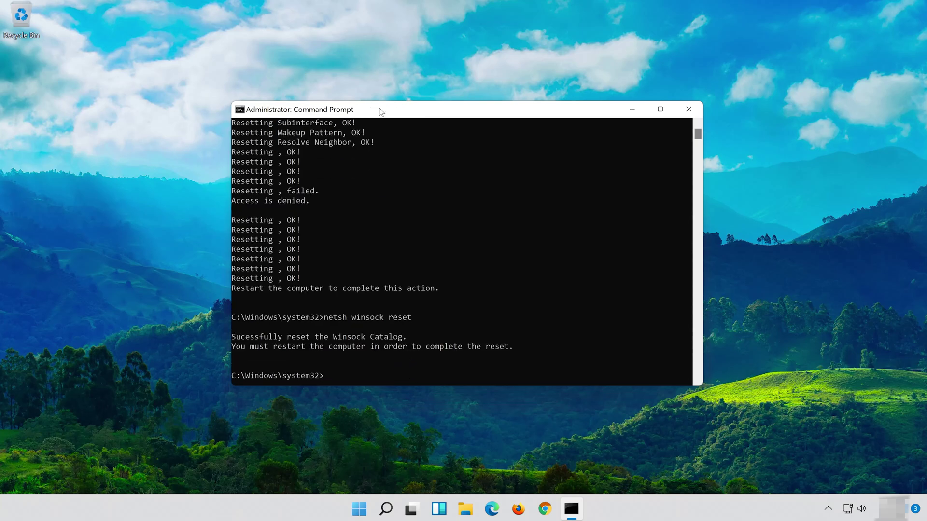
- Flush the DNS cache with 'ipconfig /flushdns', then close the console with 'exit'
text(ipconfig /)
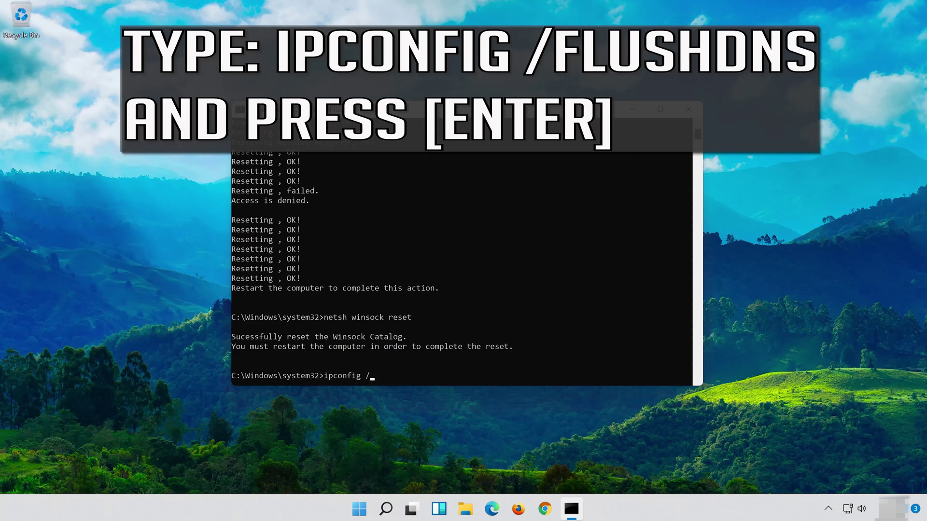
text(flu)
text(shdn)
text(s)
key(Return)
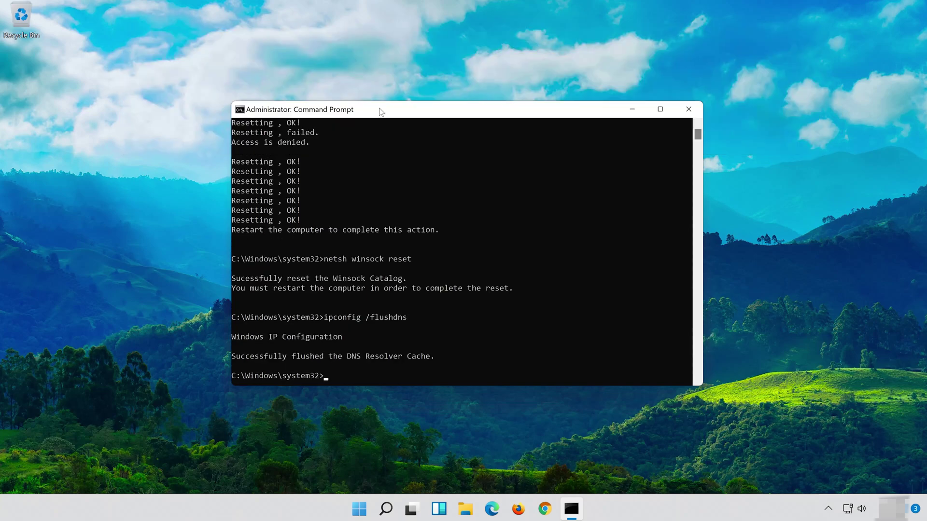
text(ex)
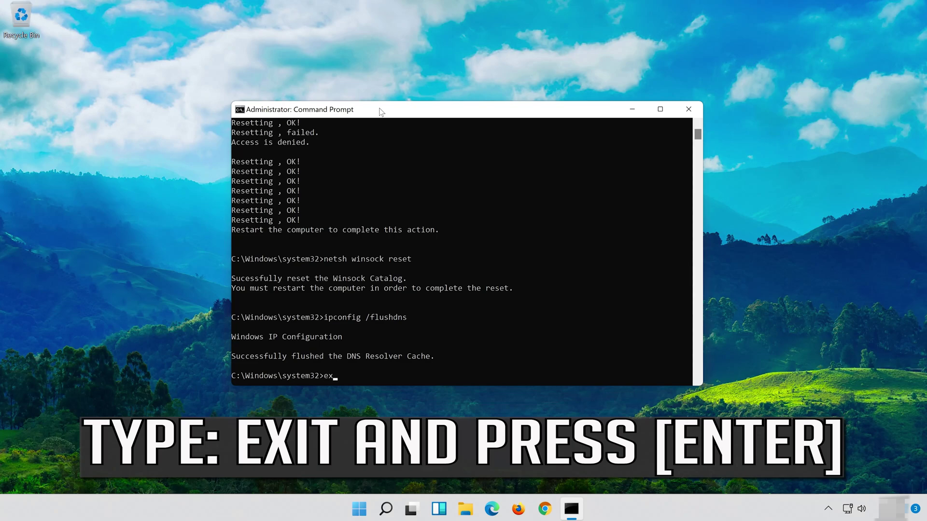
text(it)
key(Return)
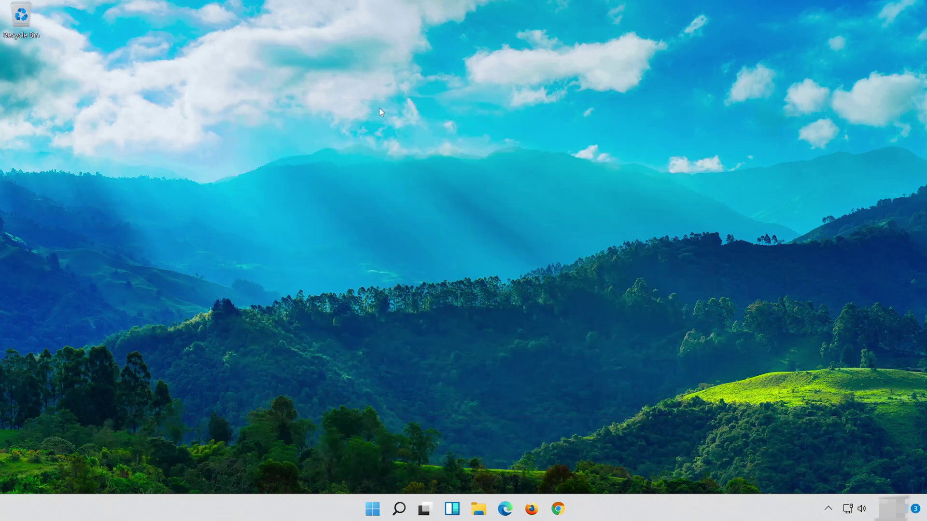